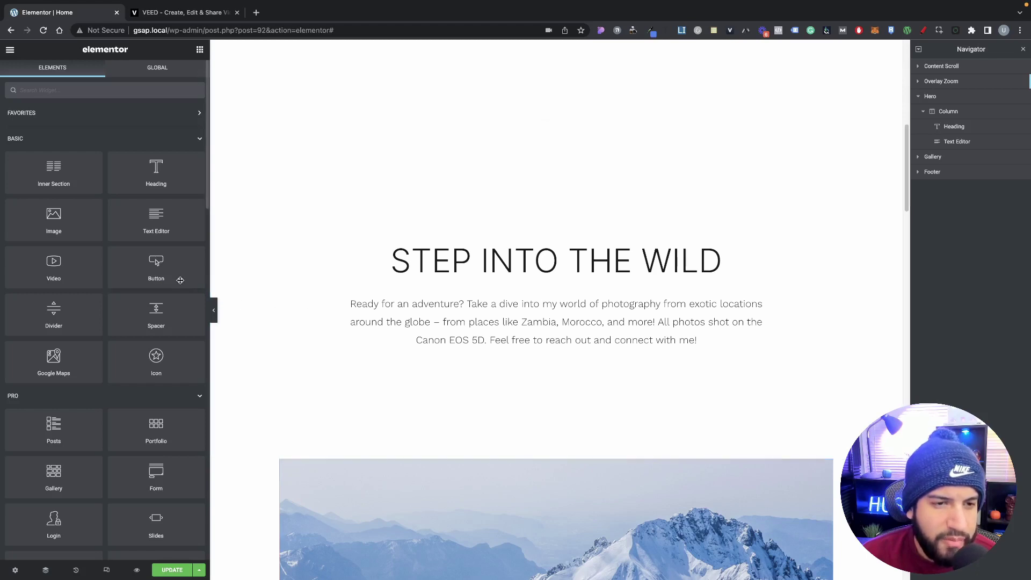
Step: Add a centre-aligned Button widget under the Hero paragraph and relabel it 'Book A Call'
{"action": "left_click_drag", "start_coordinate": [179, 276], "coordinate": [481, 340]}
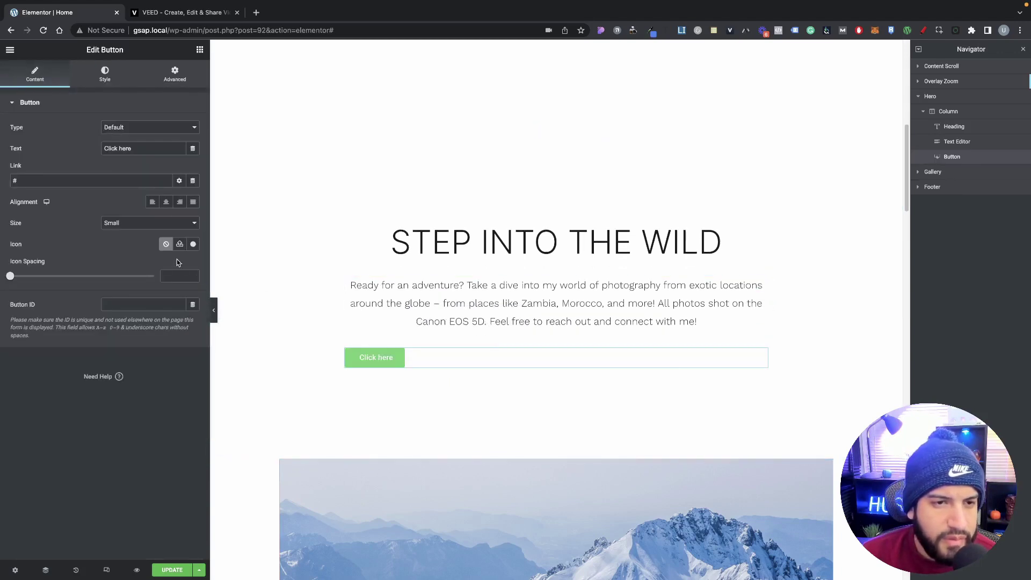
{"action": "left_click", "coordinate": [165, 203]}
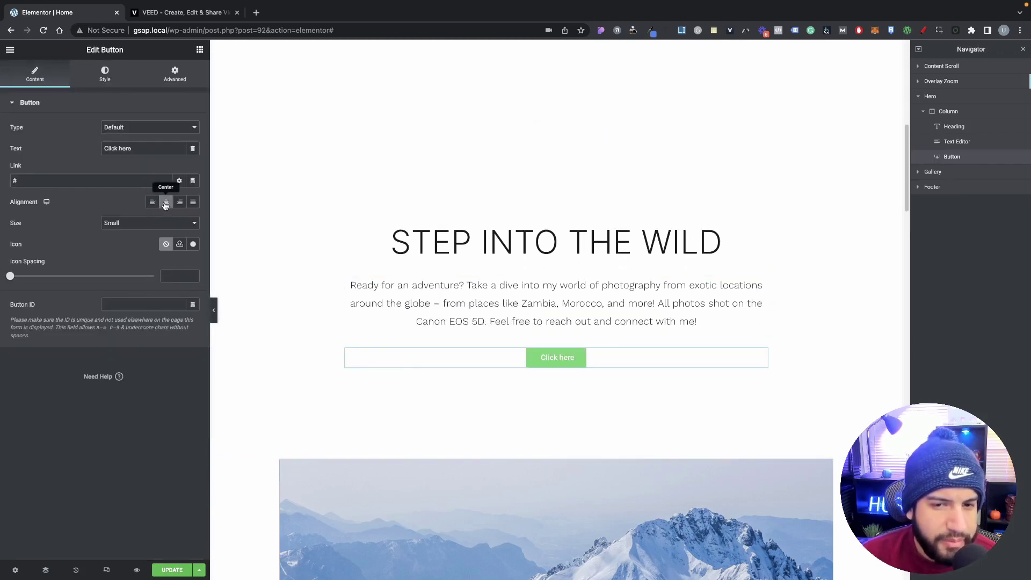
{"action": "triple_click", "coordinate": [143, 151]}
{"action": "key", "text": "BackSpace"}
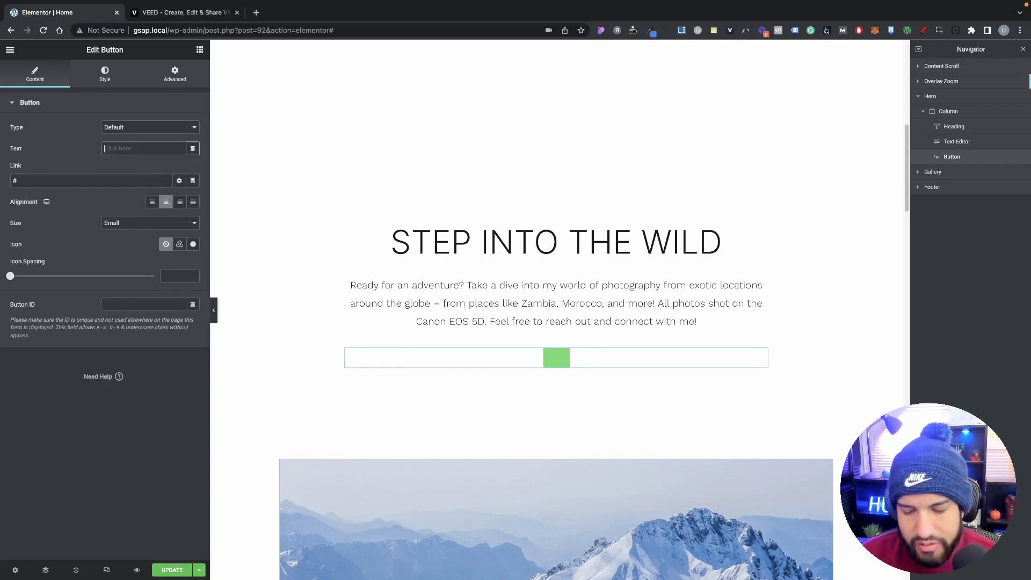
{"action": "type", "text": "Book A Call"}
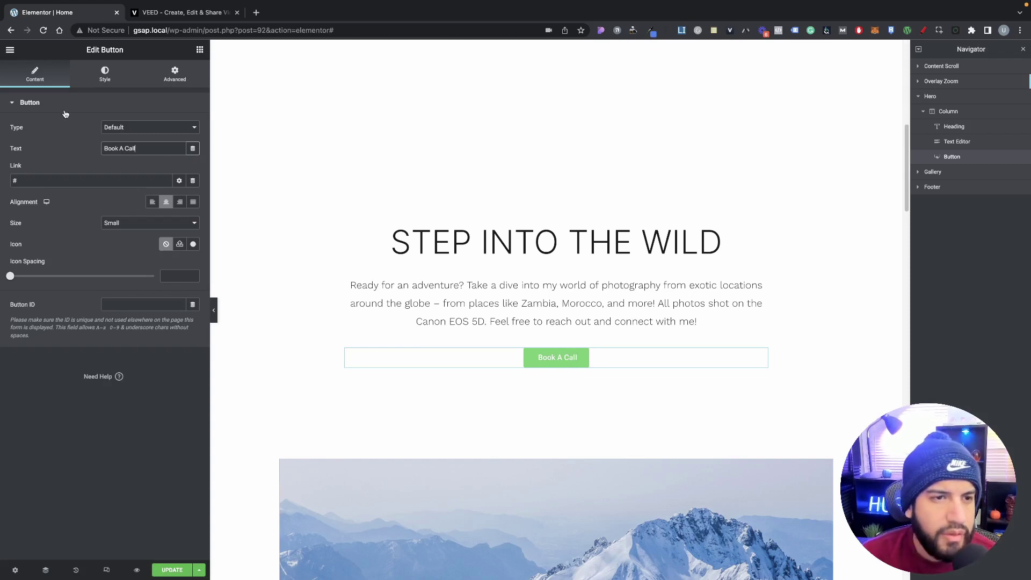
{"action": "left_click", "coordinate": [101, 84]}
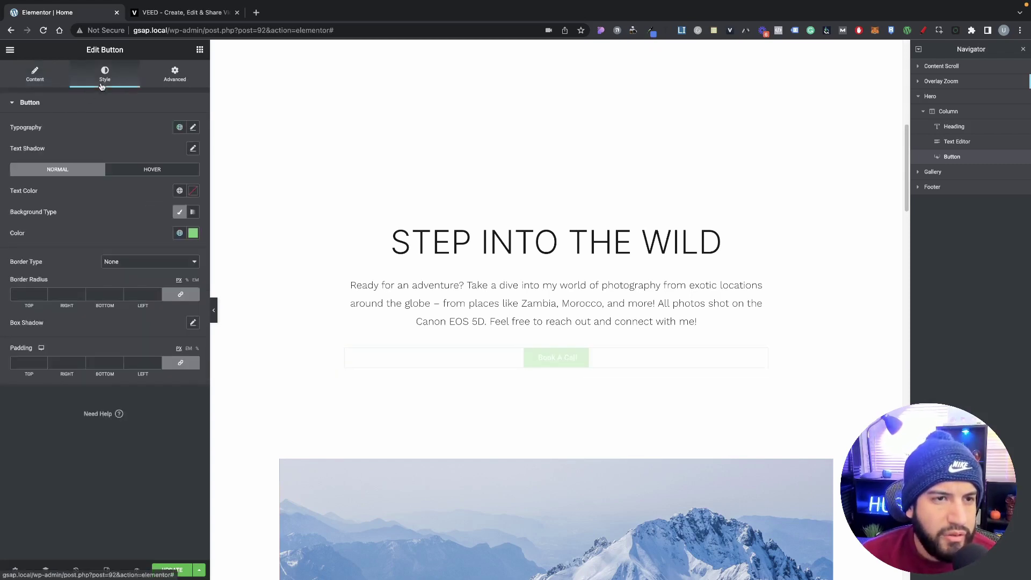
Step: Set the button typography to Inter, size 16, with Uppercase text transform
{"action": "left_click", "coordinate": [193, 129]}
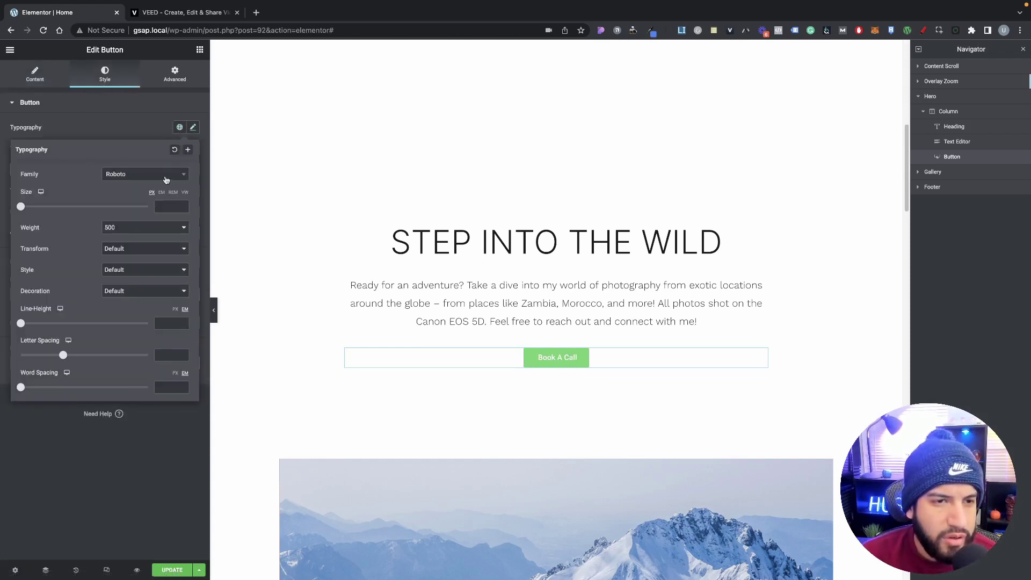
{"action": "left_click", "coordinate": [145, 176]}
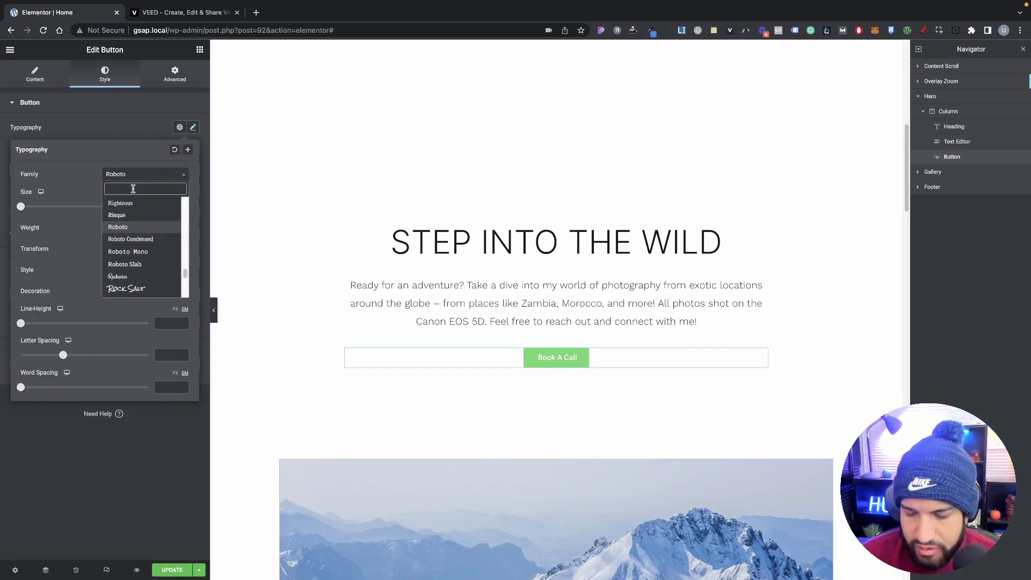
{"action": "type", "text": "inter"}
{"action": "key", "text": "Return"}
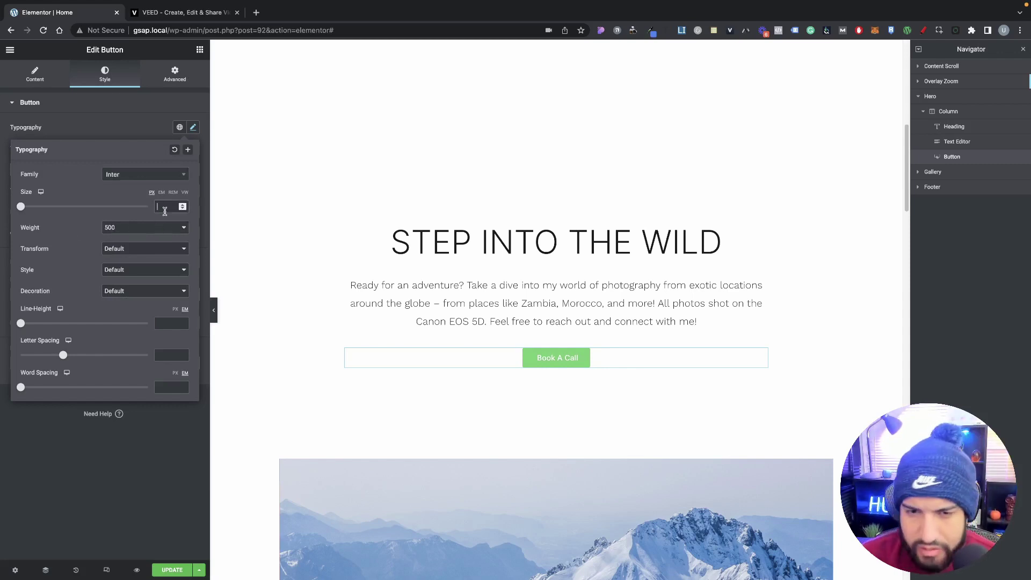
{"action": "type", "text": "12"}
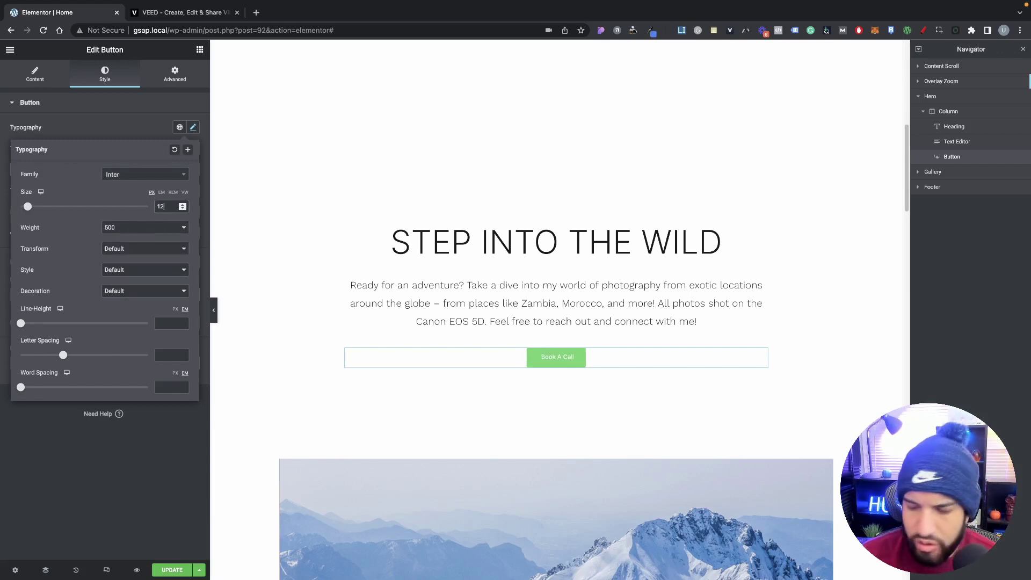
{"action": "key", "text": "Up"}
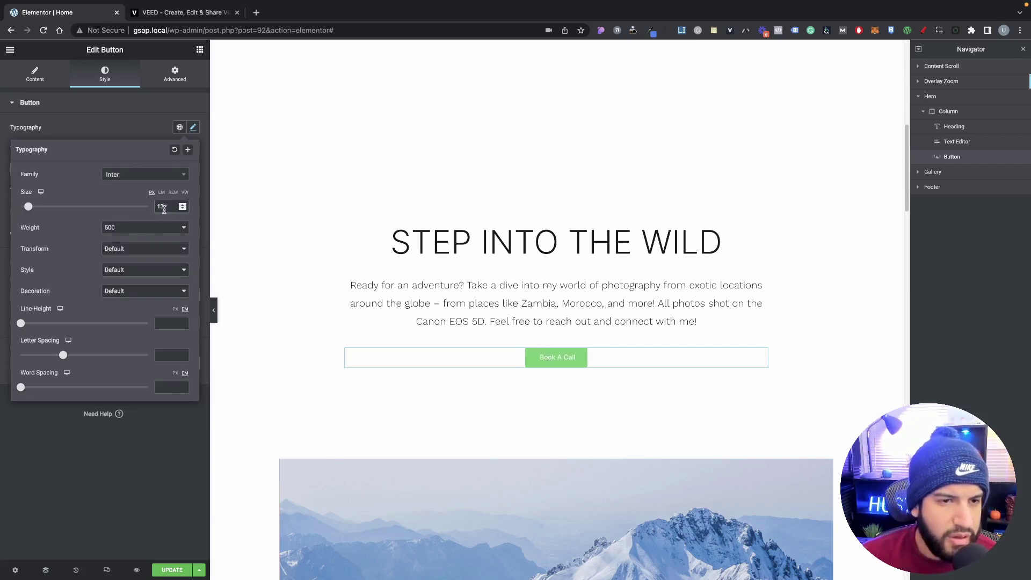
{"action": "type", "text": "16"}
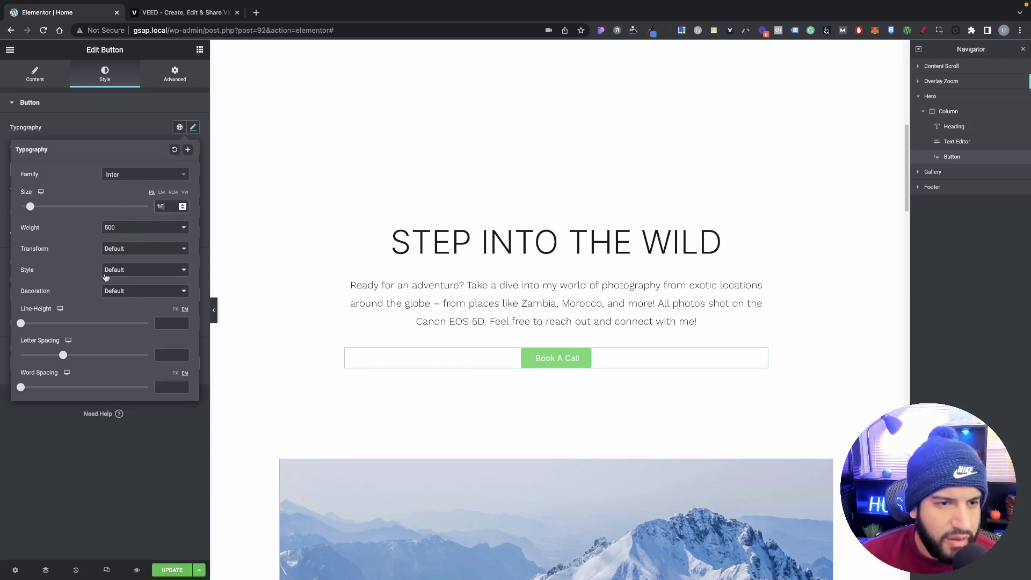
{"action": "left_click", "coordinate": [121, 253]}
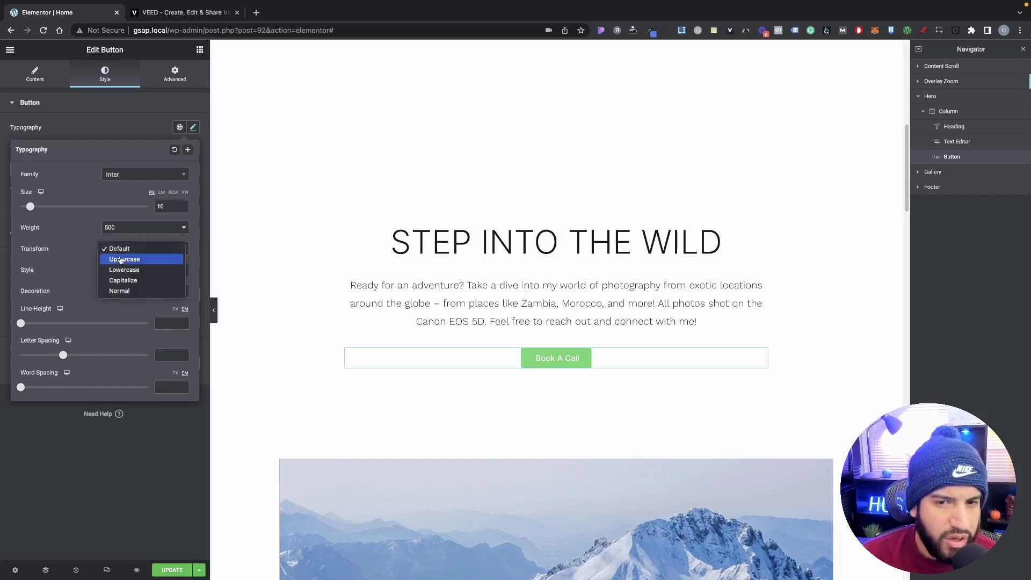
{"action": "left_click", "coordinate": [121, 260]}
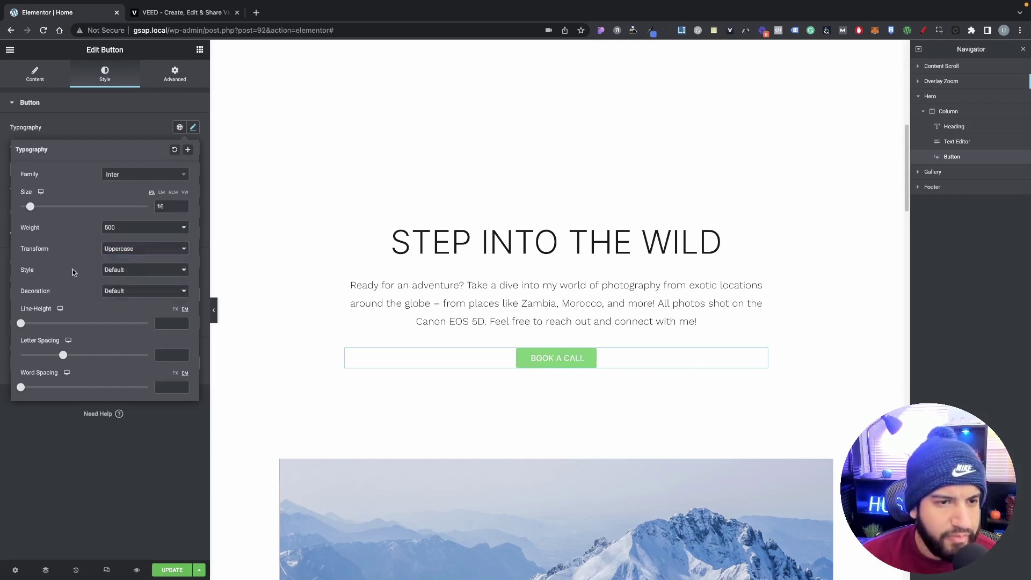
{"action": "left_click", "coordinate": [111, 126]}
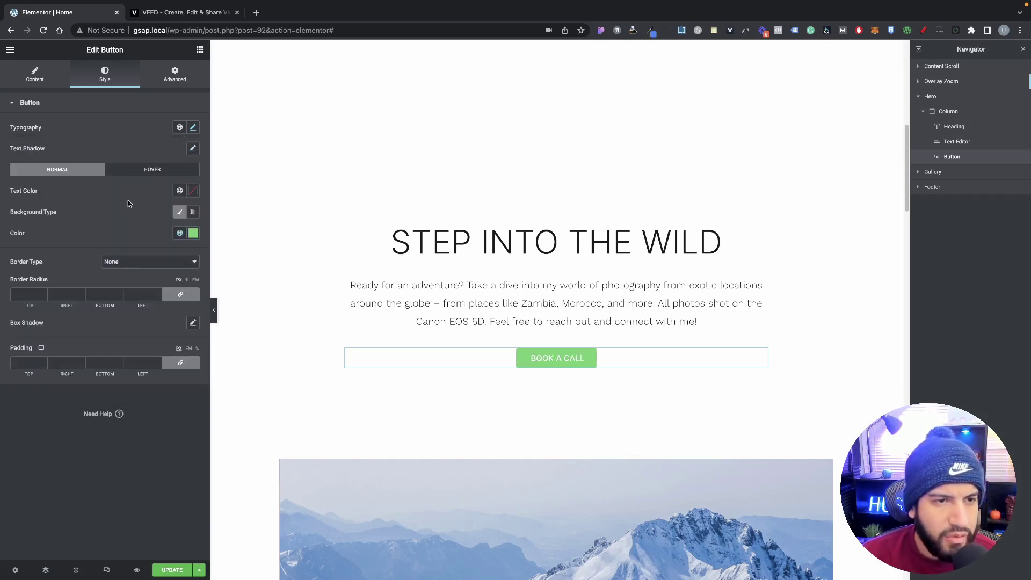
Step: Make the button text black (#000000) and its background white
{"action": "left_click", "coordinate": [193, 191]}
{"action": "left_click_drag", "start_coordinate": [135, 268], "coordinate": [66, 322]}
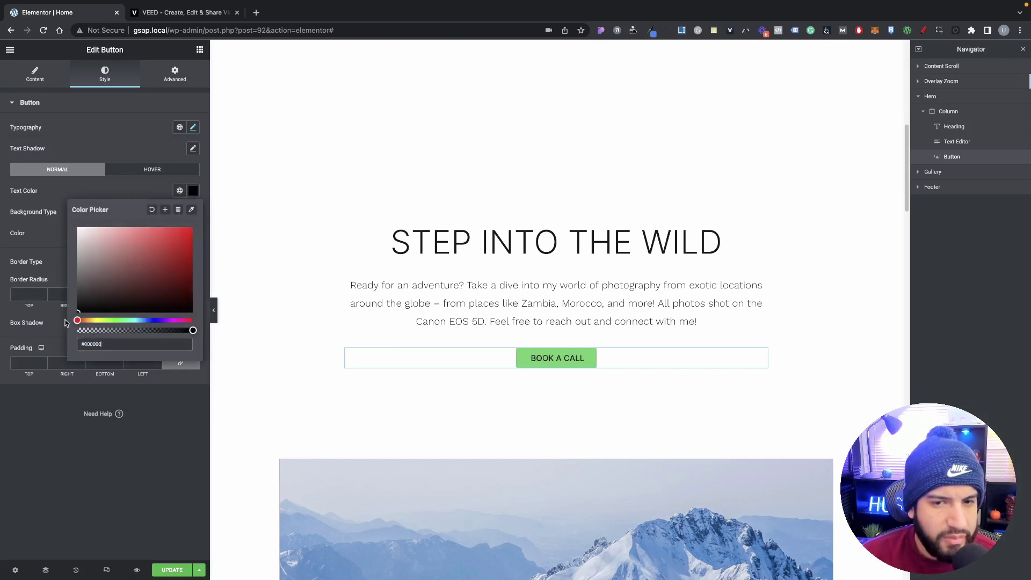
{"action": "left_click", "coordinate": [122, 192]}
{"action": "left_click", "coordinate": [192, 232]}
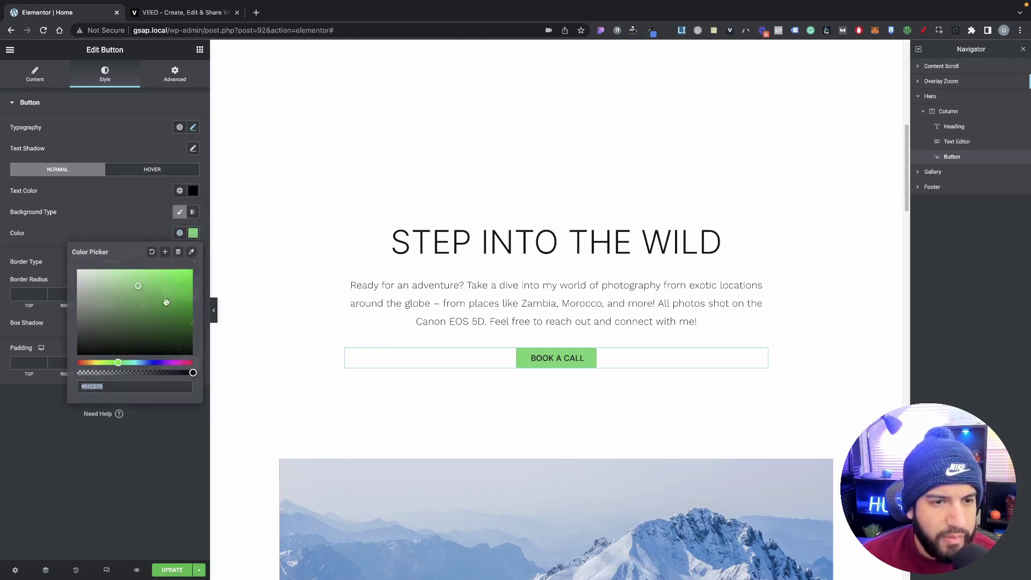
{"action": "left_click_drag", "start_coordinate": [106, 293], "coordinate": [66, 233]}
{"action": "left_click", "coordinate": [91, 230]}
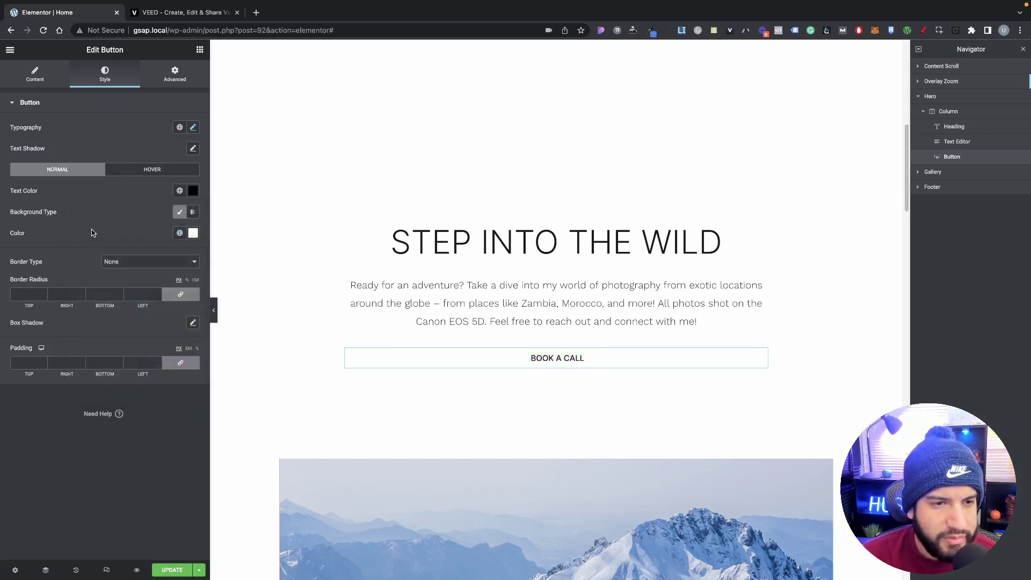
Step: Give the button a solid 1 px black border on all sides
{"action": "left_click", "coordinate": [147, 295]}
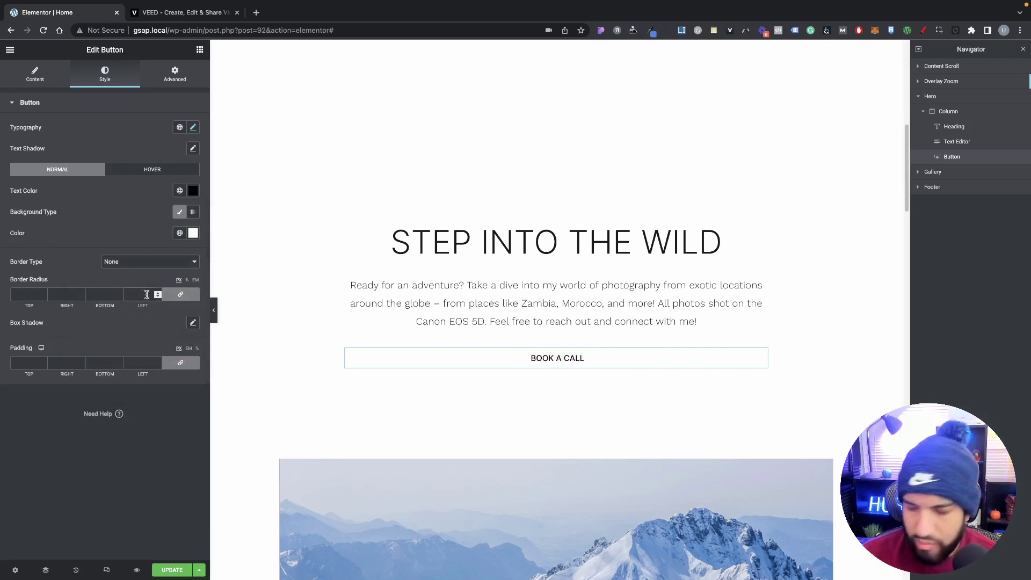
{"action": "left_click", "coordinate": [145, 267]}
{"action": "left_click", "coordinate": [141, 276]}
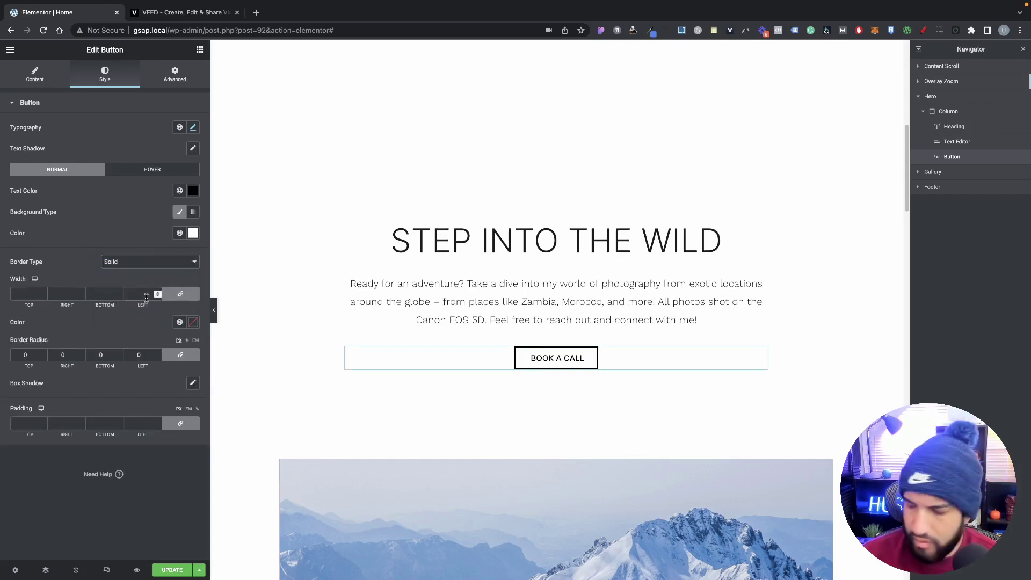
{"action": "left_click", "coordinate": [146, 298]}
{"action": "type", "text": "1"}
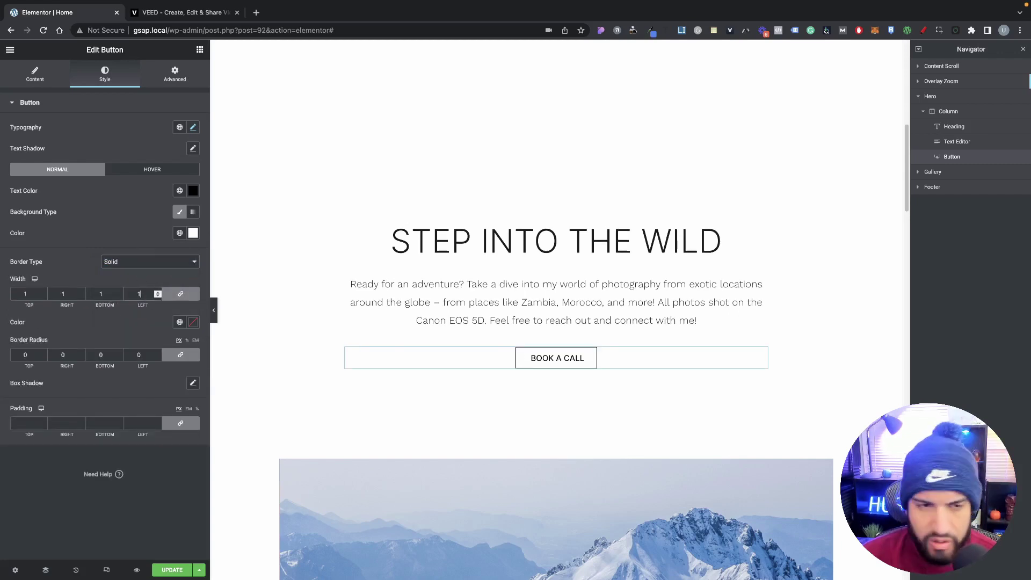
{"action": "left_click", "coordinate": [193, 323]}
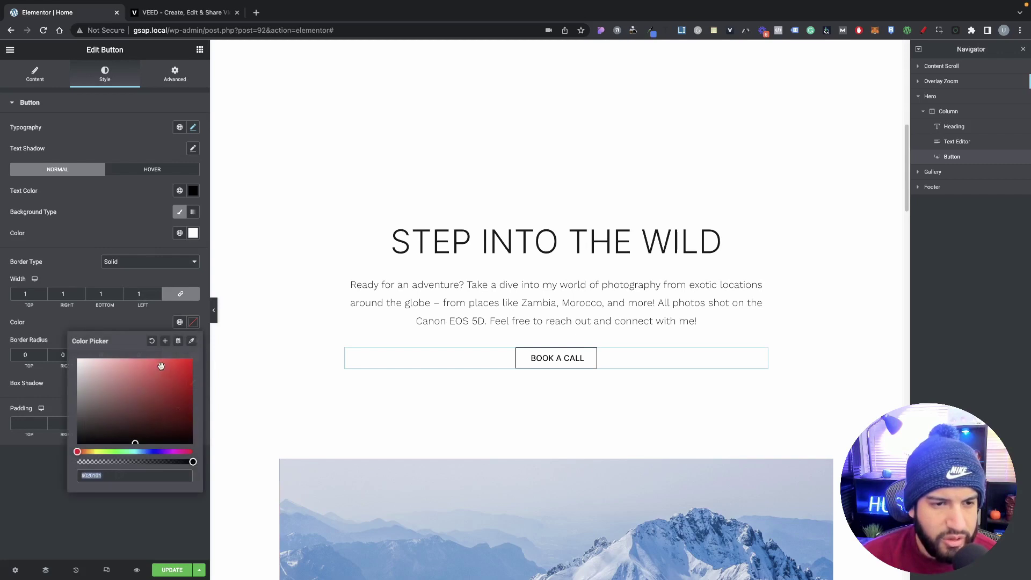
{"action": "left_click", "coordinate": [108, 324]}
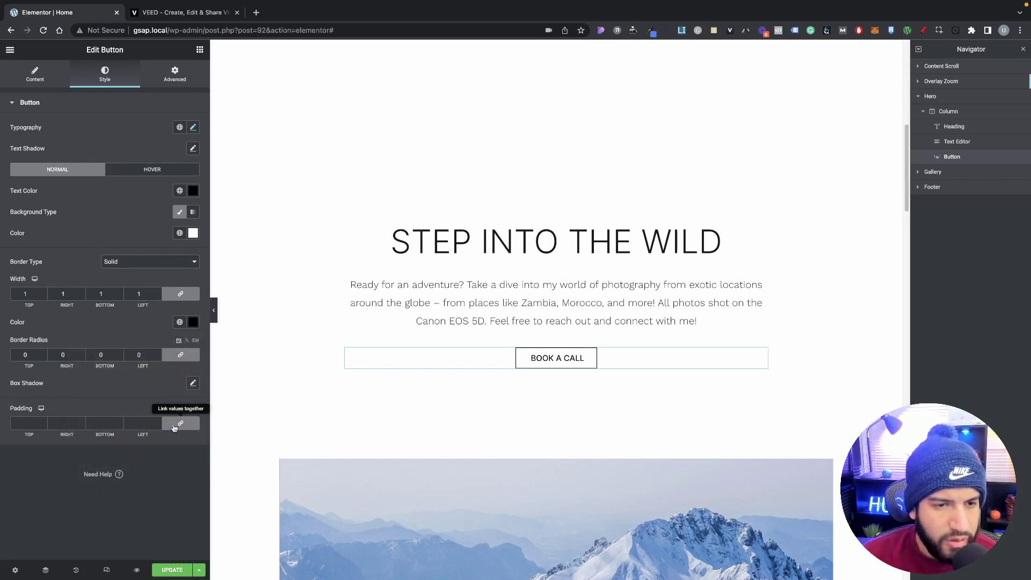
Step: Set the button padding to 20 top and bottom, 60 left and right
{"action": "left_click", "coordinate": [141, 423]}
{"action": "type", "text": "20"}
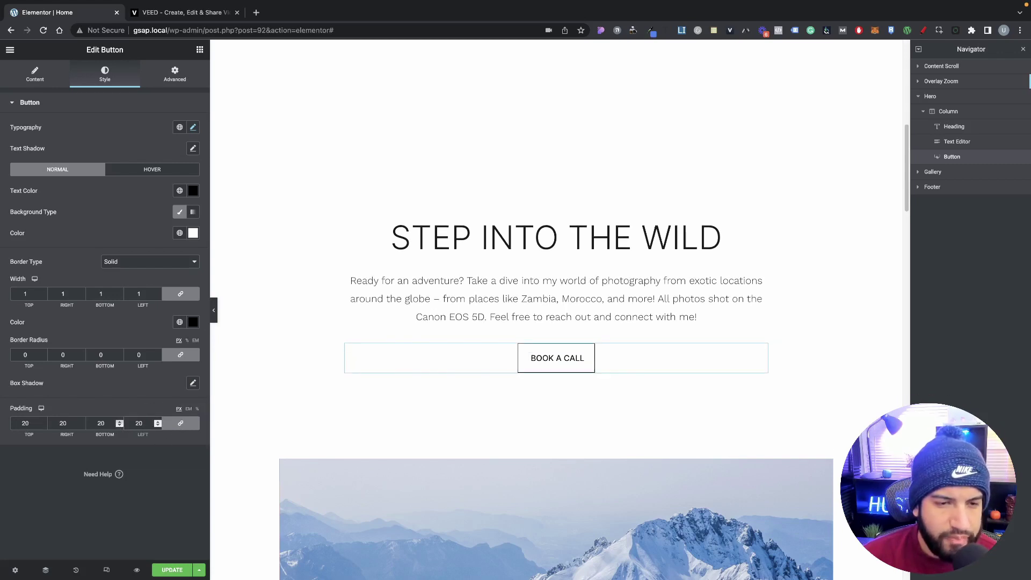
{"action": "left_click", "coordinate": [181, 428]}
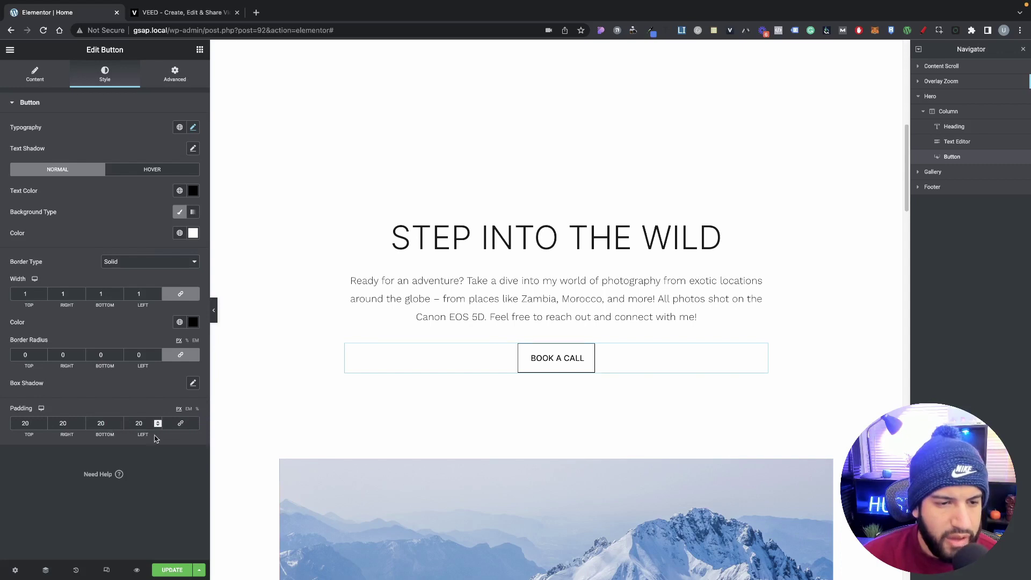
{"action": "double_click", "coordinate": [139, 424]}
{"action": "type", "text": "60"}
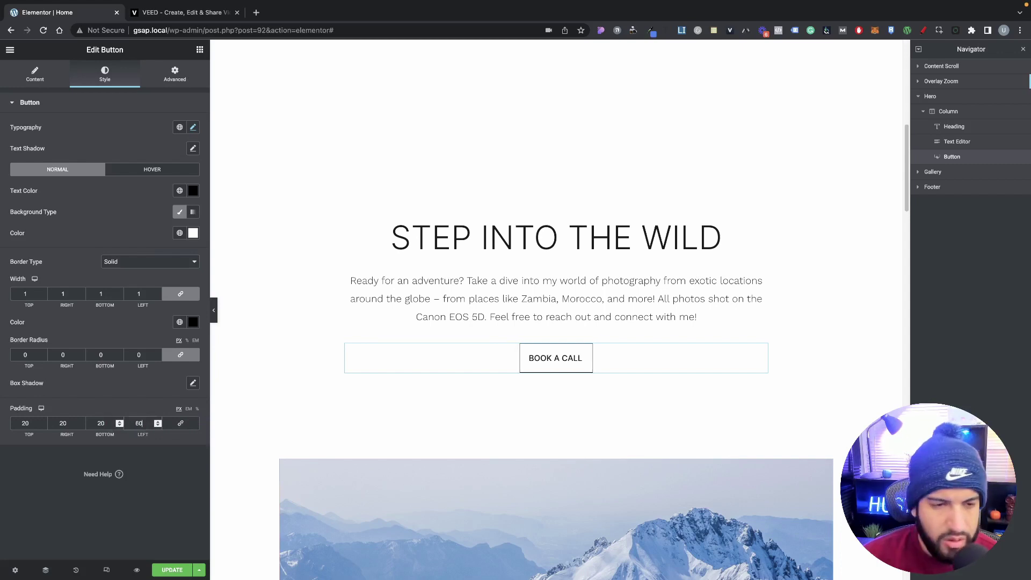
{"action": "double_click", "coordinate": [68, 423]}
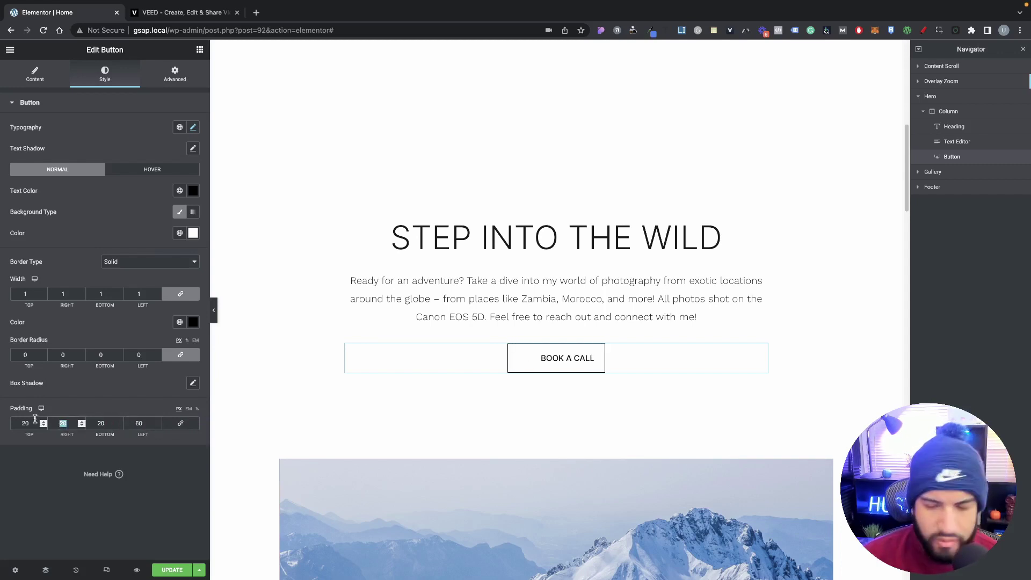
{"action": "type", "text": "60"}
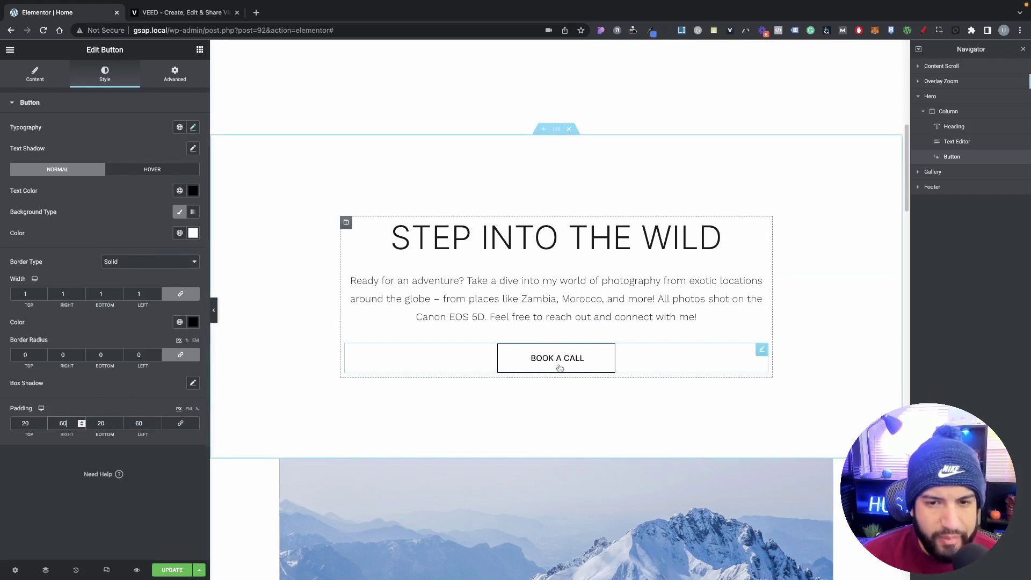
Step: Lower the BOOK A CALL font size from 16 to 14 in Typography
{"action": "left_click", "coordinate": [193, 127]}
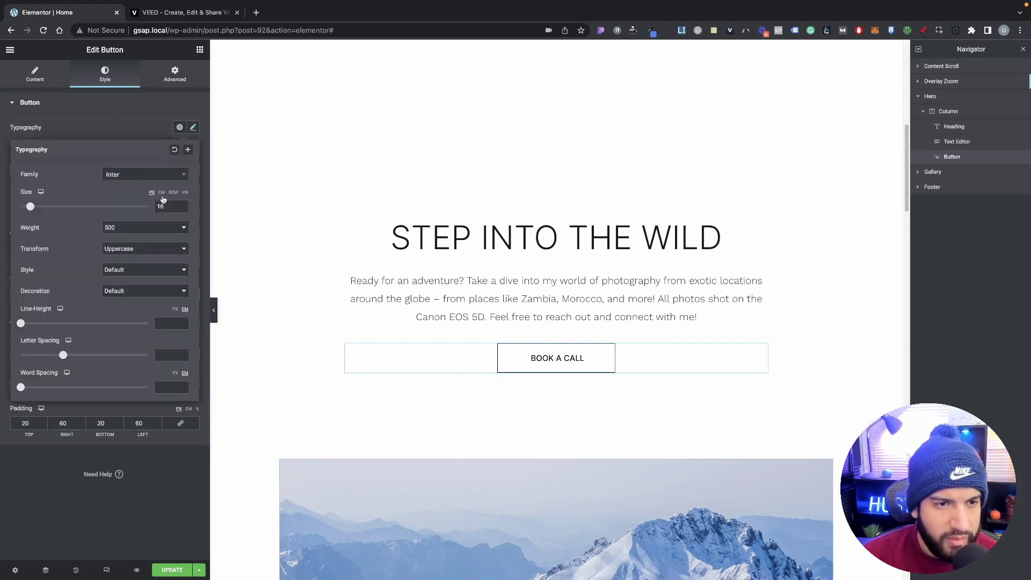
{"action": "left_click", "coordinate": [183, 209]}
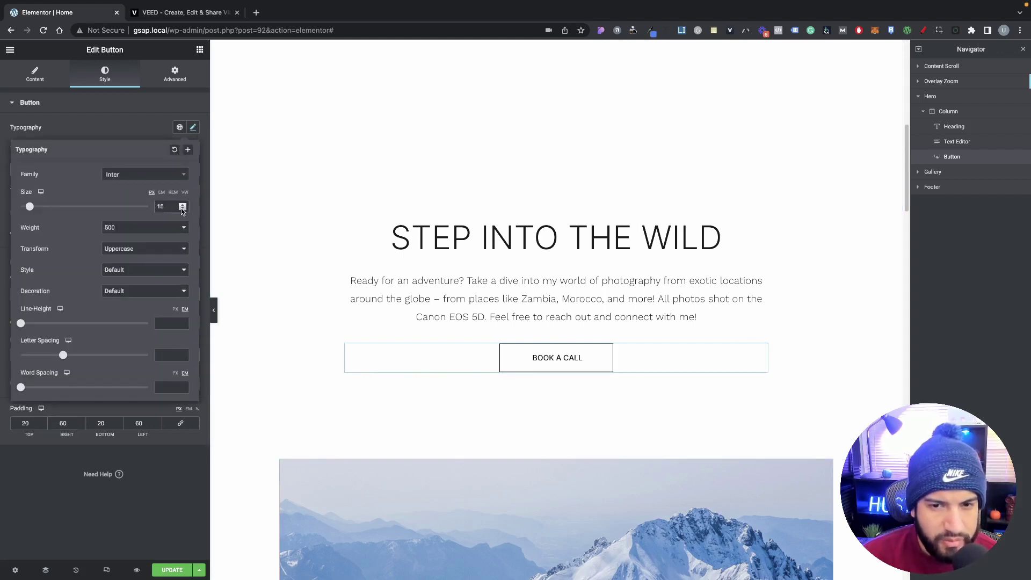
{"action": "left_click", "coordinate": [183, 209]}
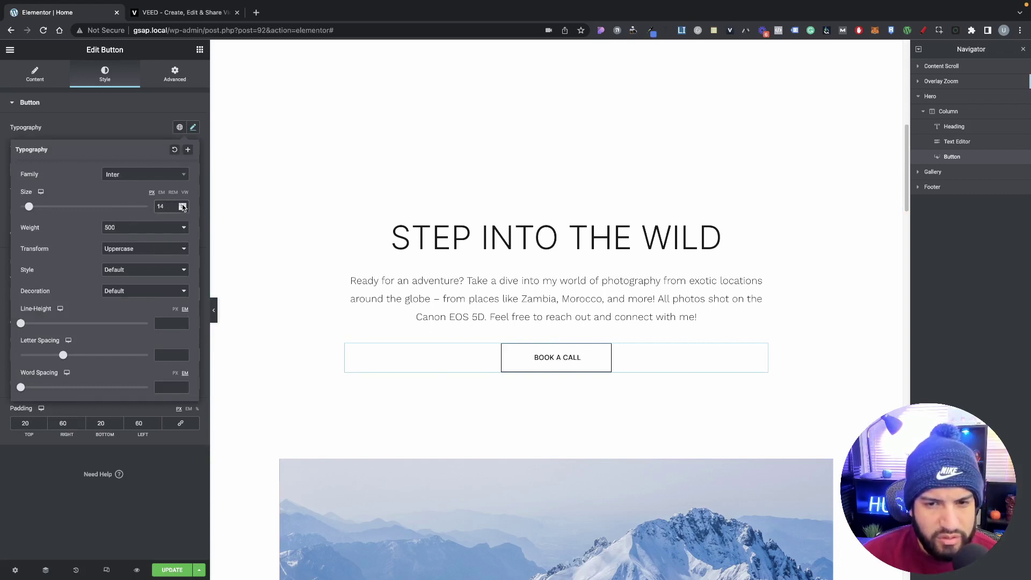
{"action": "left_click", "coordinate": [156, 128]}
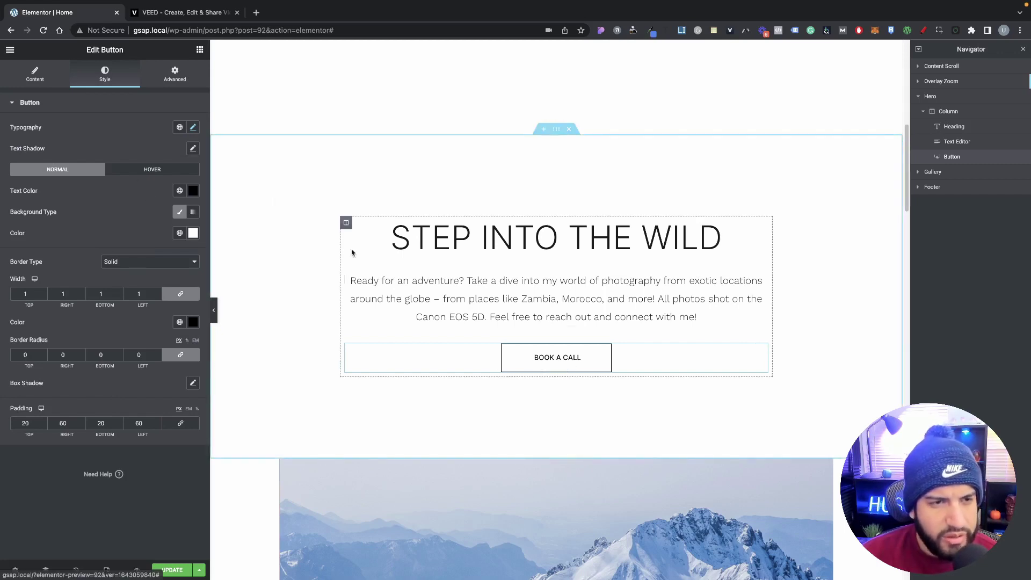
Step: Insert the 'Long arrow right' icon from the Icon Library and position it after the text
{"action": "left_click", "coordinate": [36, 74]}
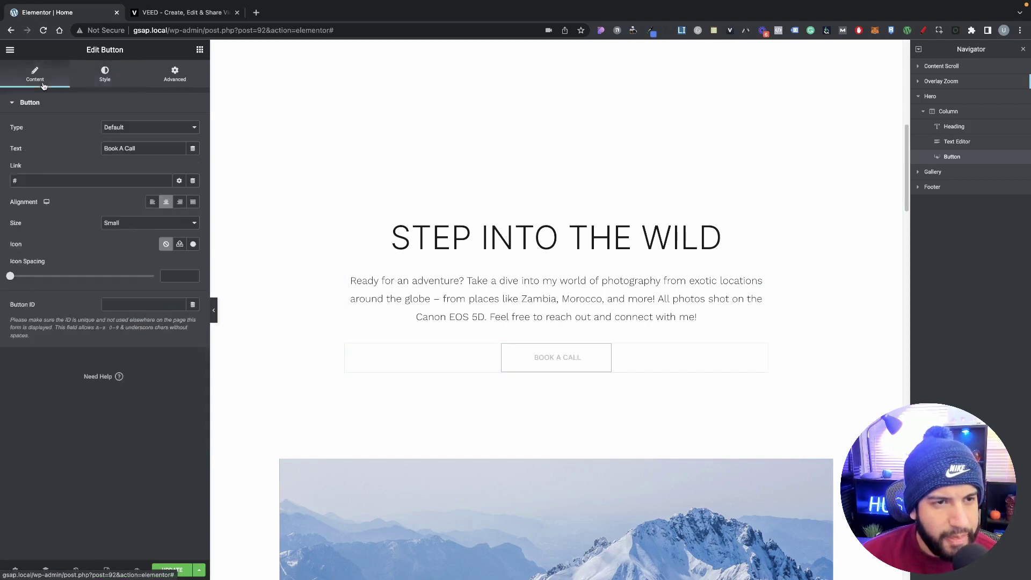
{"action": "left_click", "coordinate": [179, 244]}
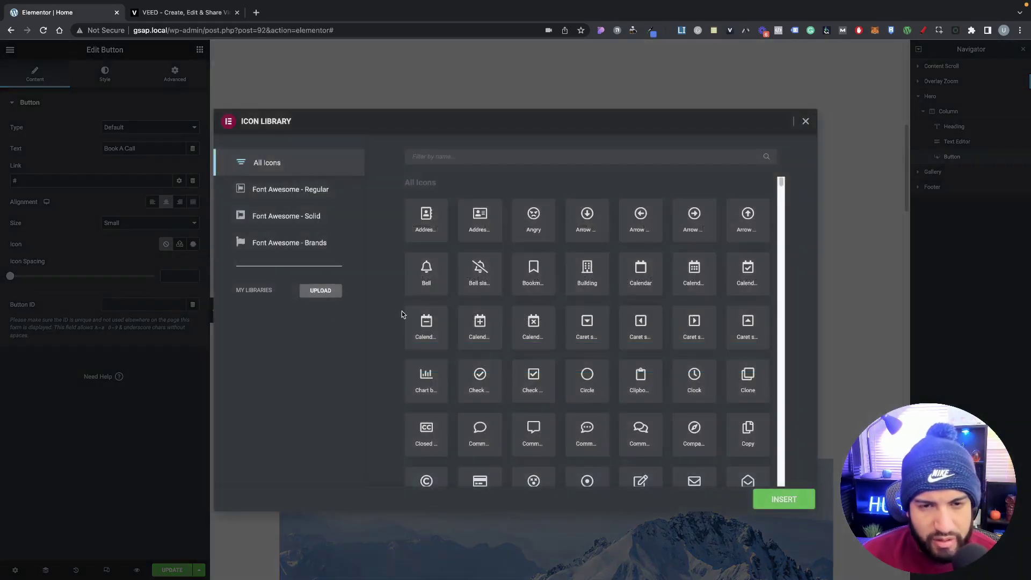
{"action": "left_click", "coordinate": [439, 154]}
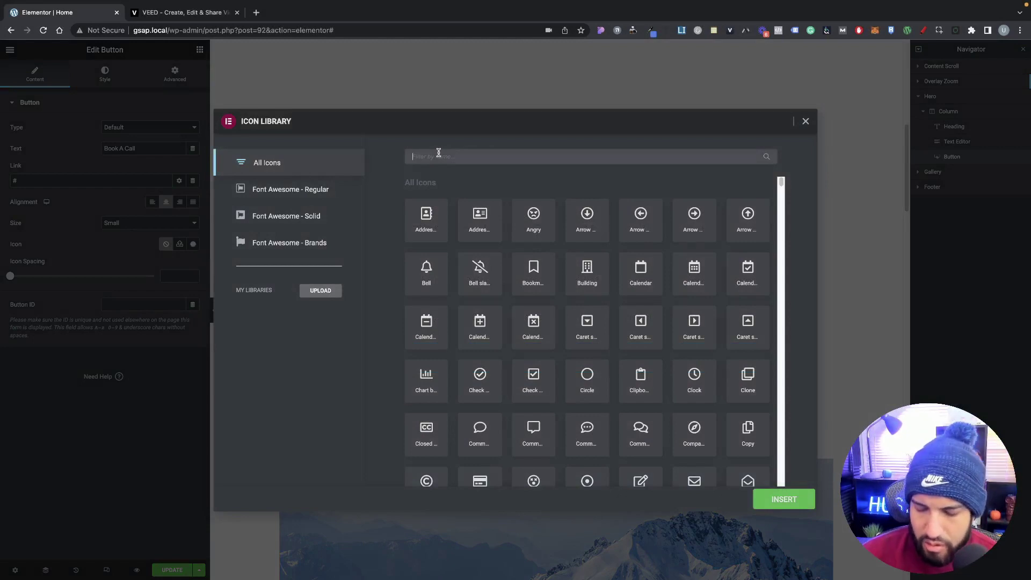
{"action": "type", "text": "arrow"}
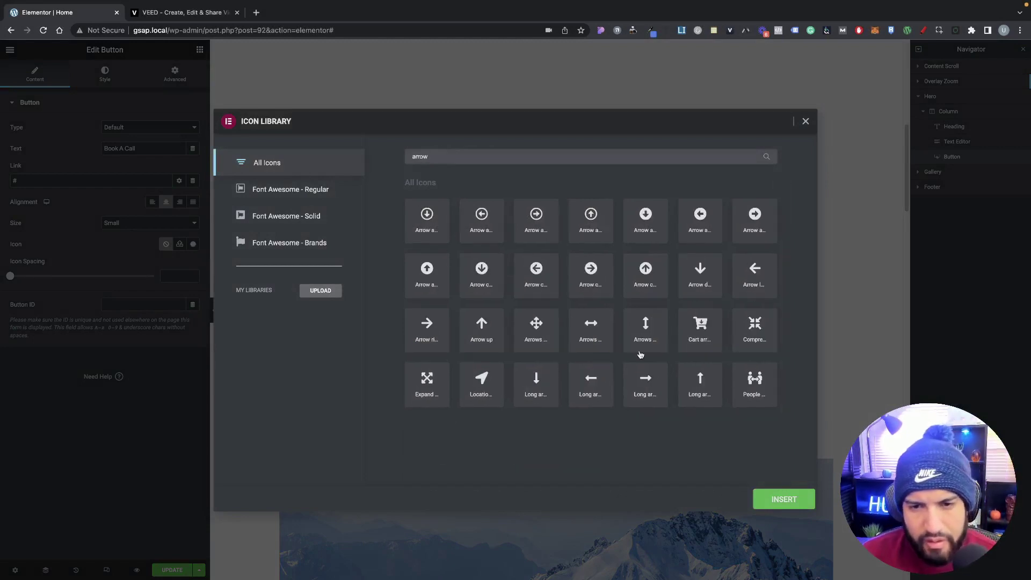
{"action": "left_click", "coordinate": [652, 396]}
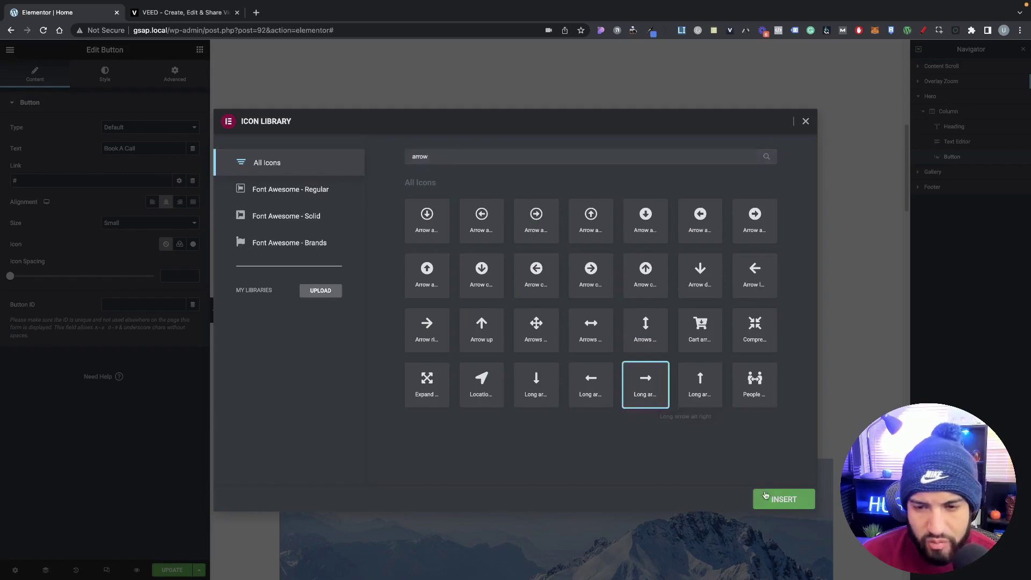
{"action": "left_click", "coordinate": [779, 501]}
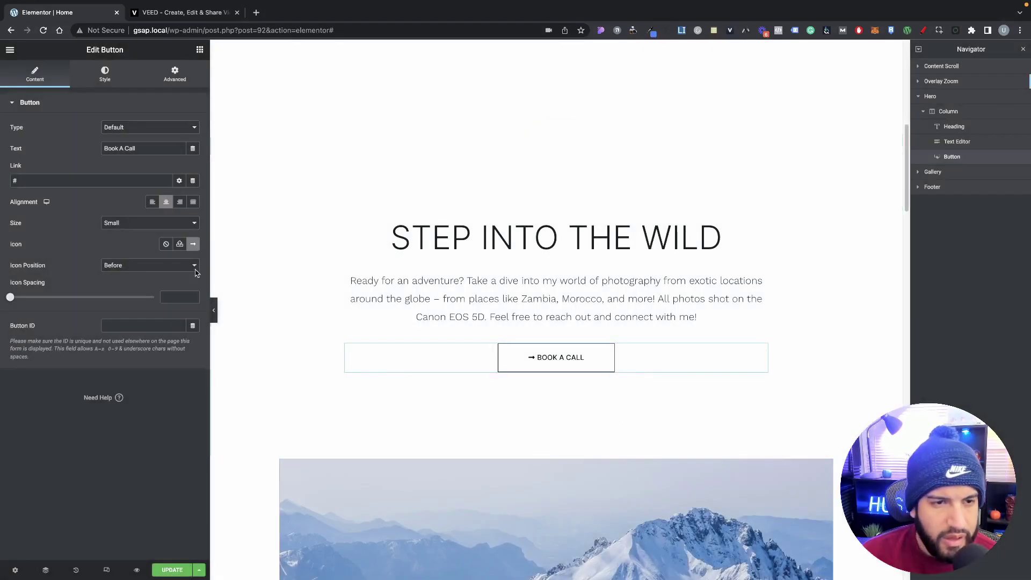
{"action": "left_click", "coordinate": [184, 270]}
{"action": "left_click", "coordinate": [160, 278]}
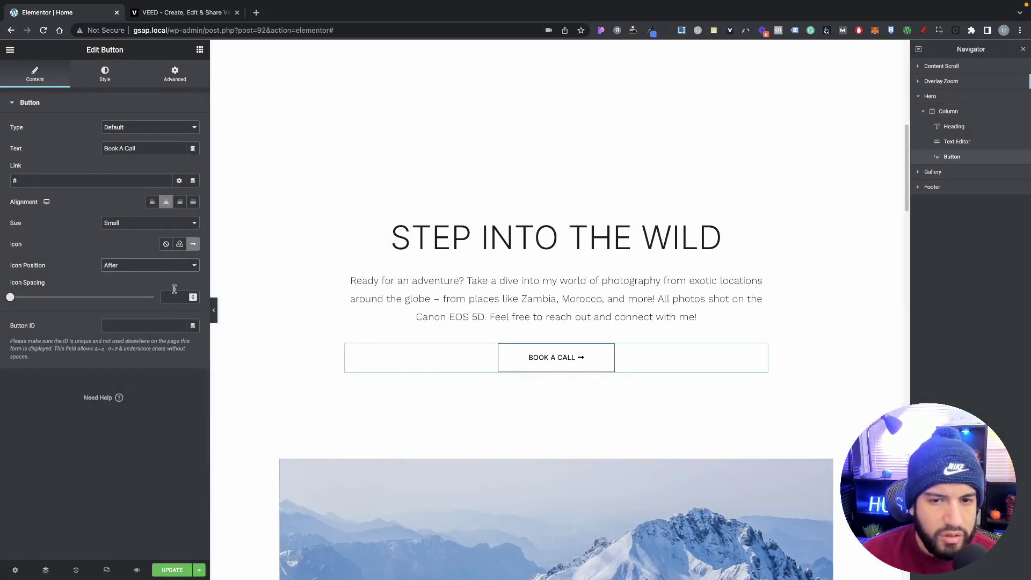
Step: Add CSS class my-btn and start the Custom CSS selector .my-btn .elementor-button::before
{"action": "left_click", "coordinate": [175, 79]}
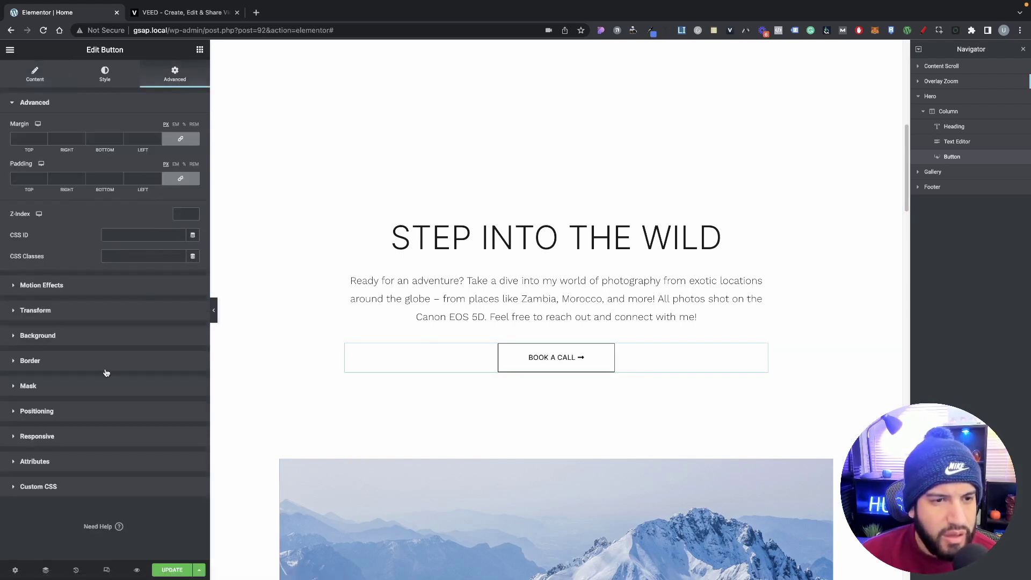
{"action": "left_click", "coordinate": [117, 258]}
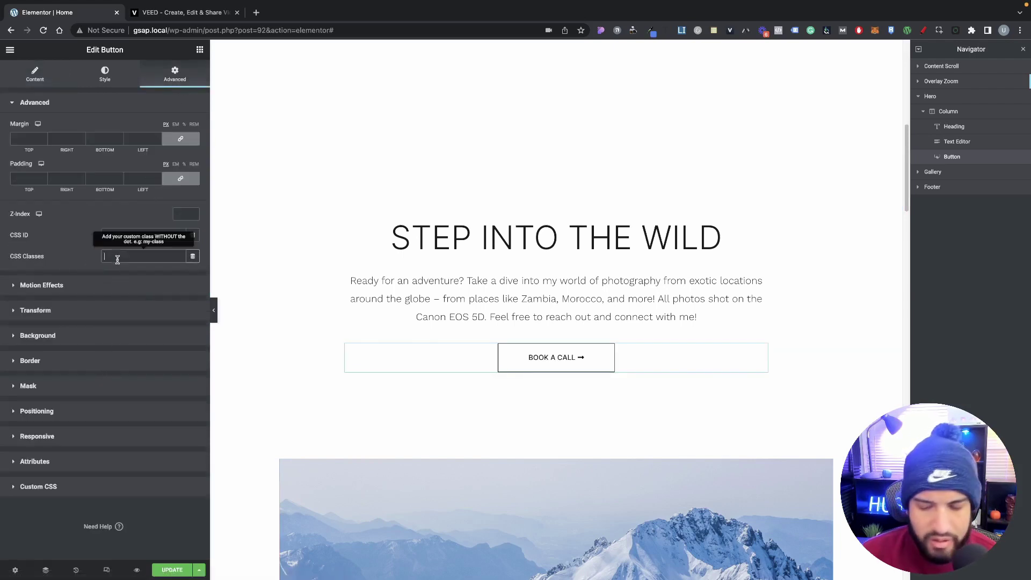
{"action": "type", "text": "my-btn"}
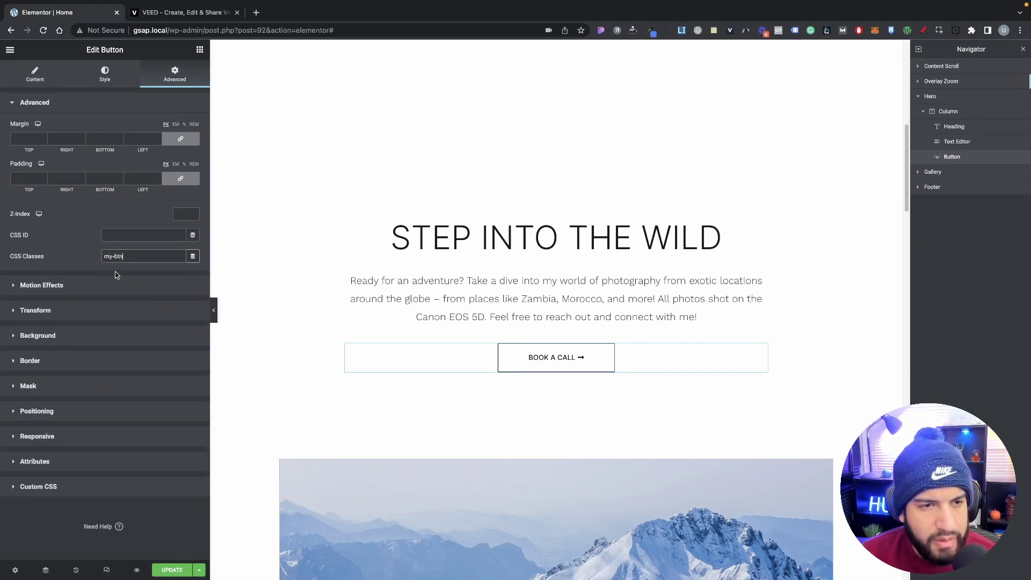
{"action": "left_click", "coordinate": [80, 486]}
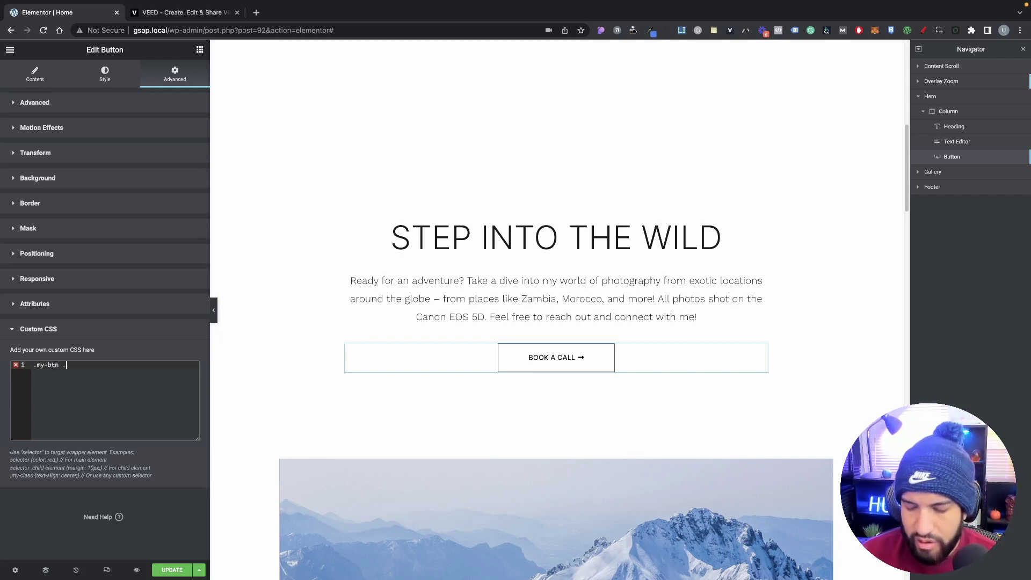
{"action": "type", "text": "elemn"}
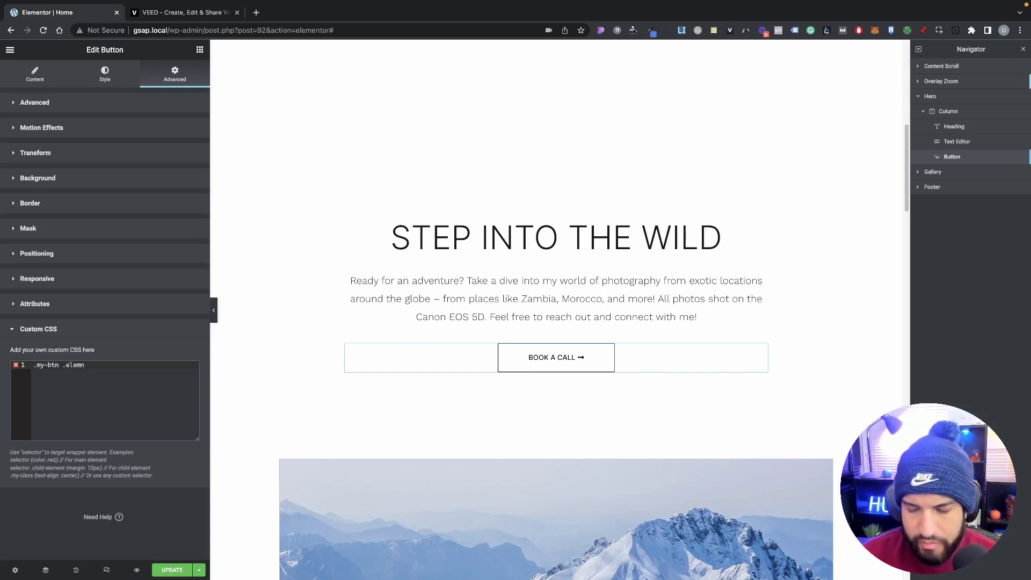
{"action": "type", "text": "entor"}
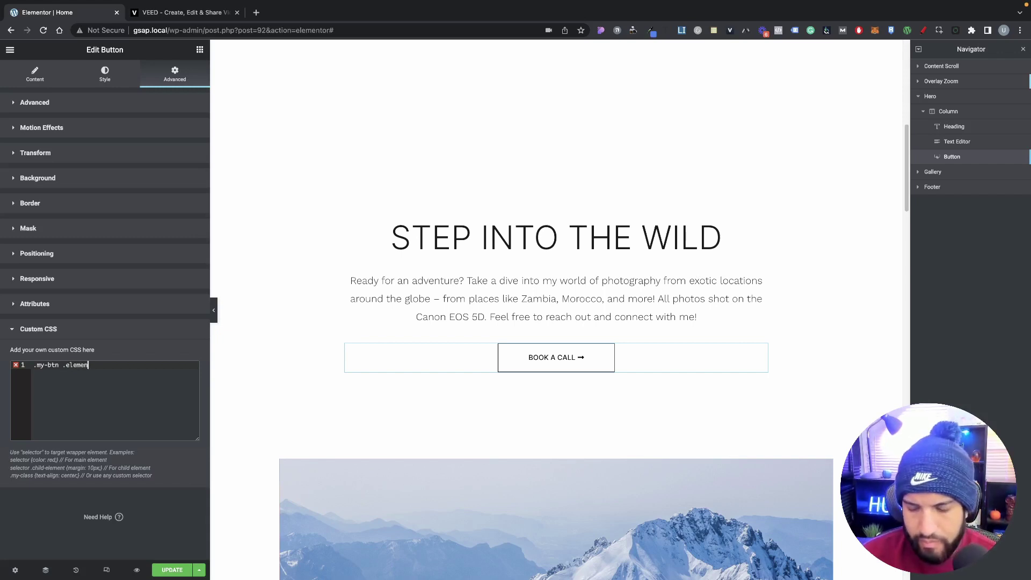
{"action": "type", "text": "-button"}
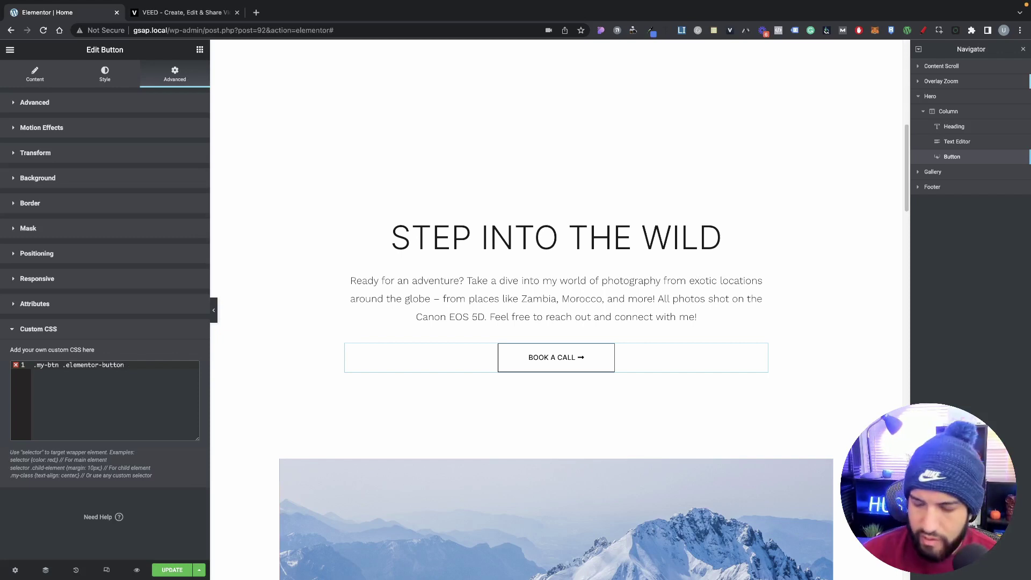
{"action": "type", "text": "::"}
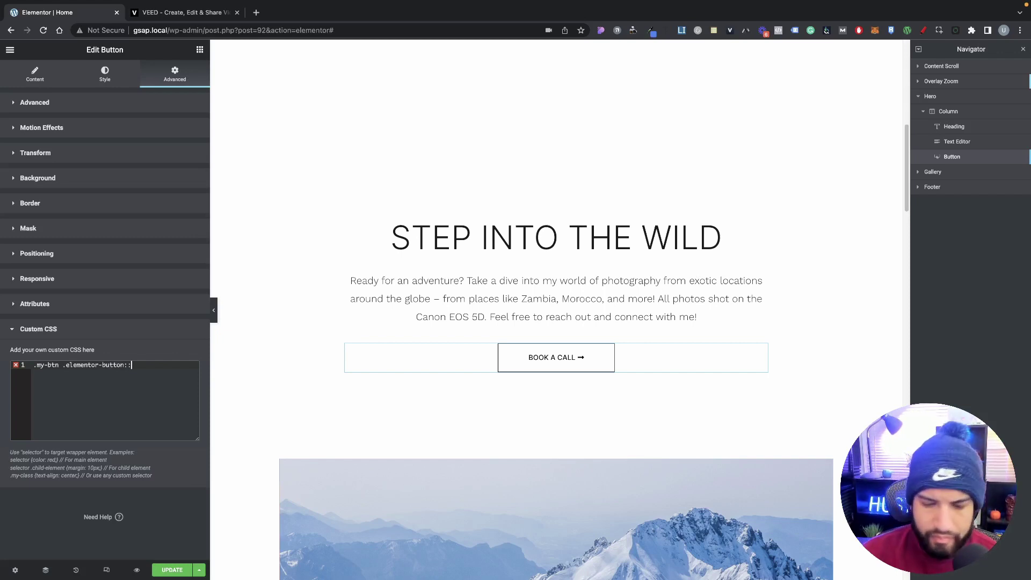